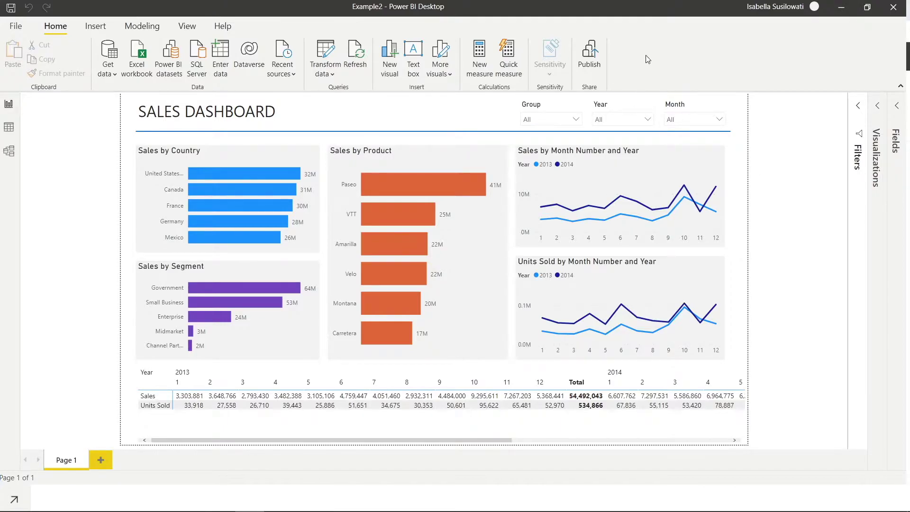
- Publish Example2.pbix from Power BI Desktop to My workspace and wait for Success
{"action": "left_click", "coordinate": [591, 65]}
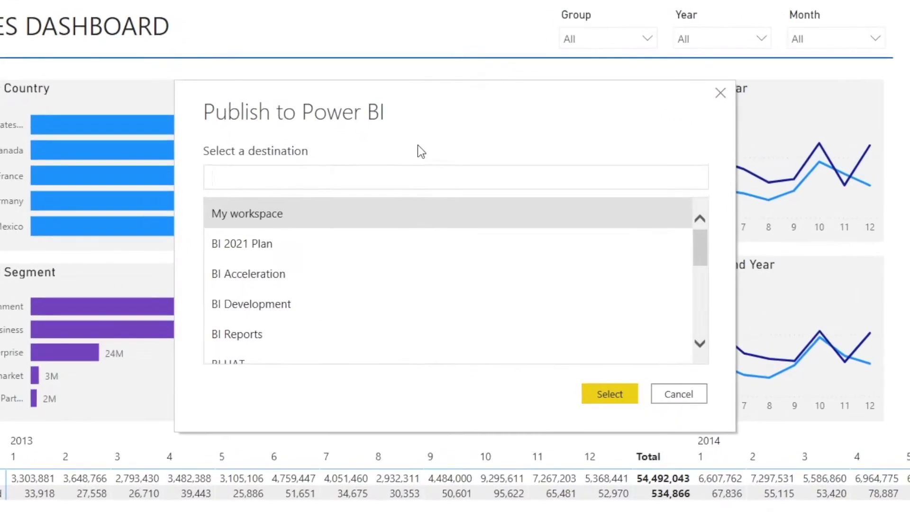
{"action": "left_click", "coordinate": [326, 207]}
{"action": "double_click", "coordinate": [235, 213]}
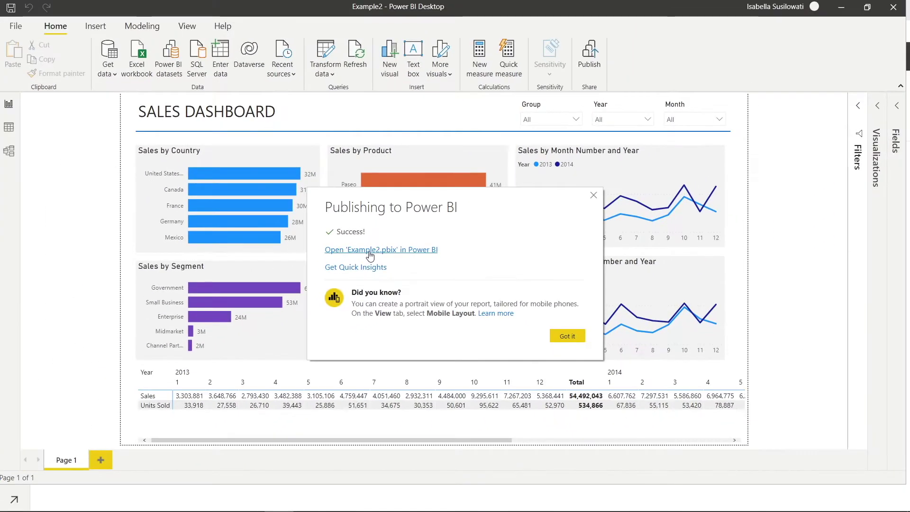
- Open Example2.pbix in the Power BI service from the success dialog, then view Shared with me
{"action": "left_click", "coordinate": [319, 246]}
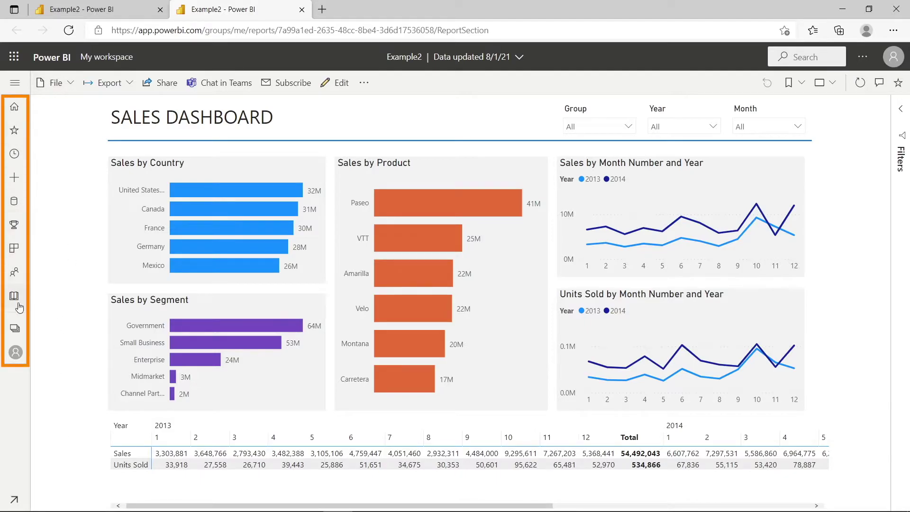
{"action": "left_click", "coordinate": [14, 274]}
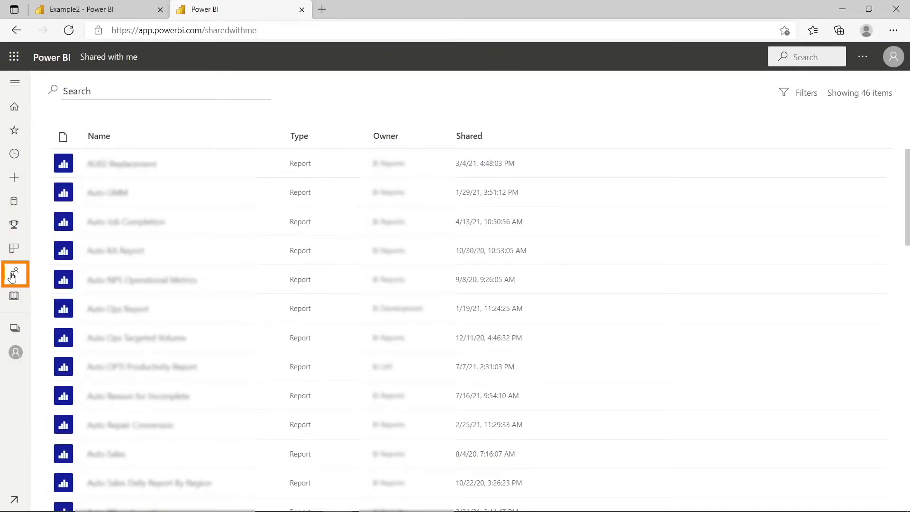
- Scroll through the list of shared reports, then go to the Learning center
{"action": "scroll", "coordinate": [165, 305], "scroll_direction": "down", "scroll_amount": 10}
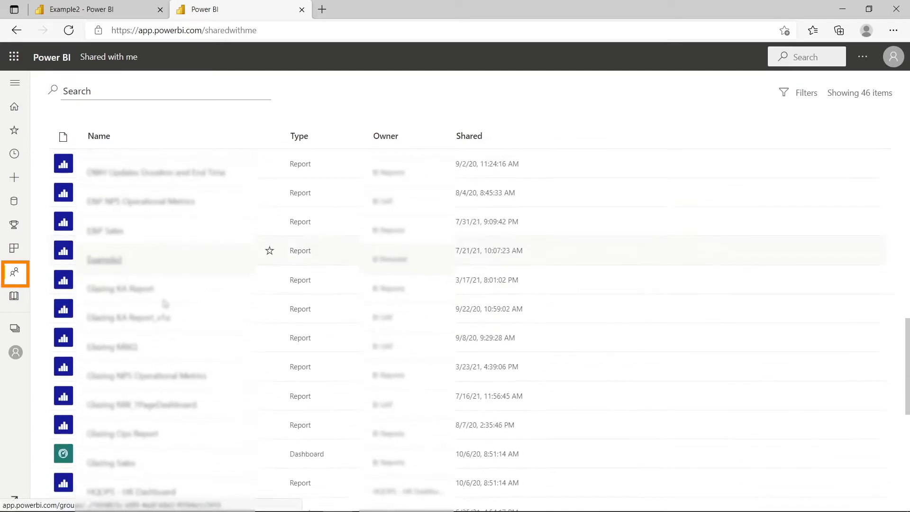
{"action": "scroll", "coordinate": [164, 303], "scroll_direction": "down", "scroll_amount": 5}
{"action": "scroll", "coordinate": [164, 304], "scroll_direction": "up", "scroll_amount": 15}
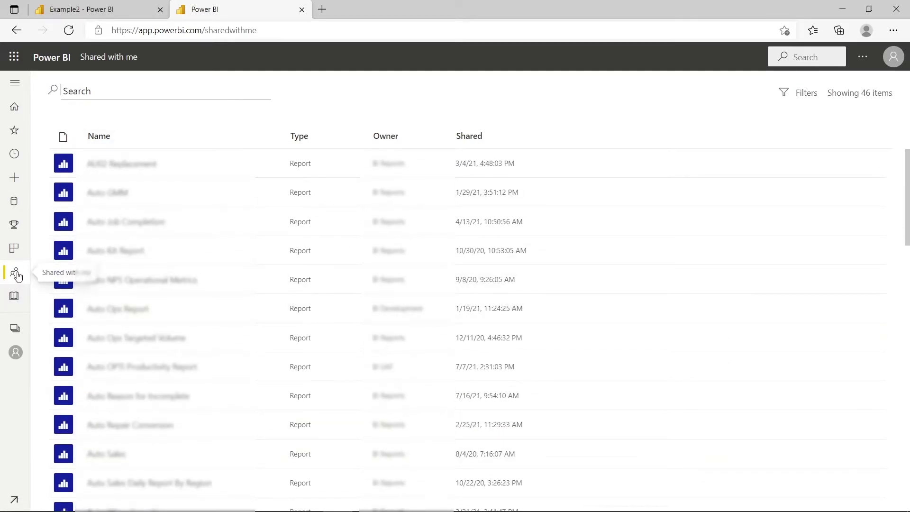
{"action": "left_click", "coordinate": [14, 301]}
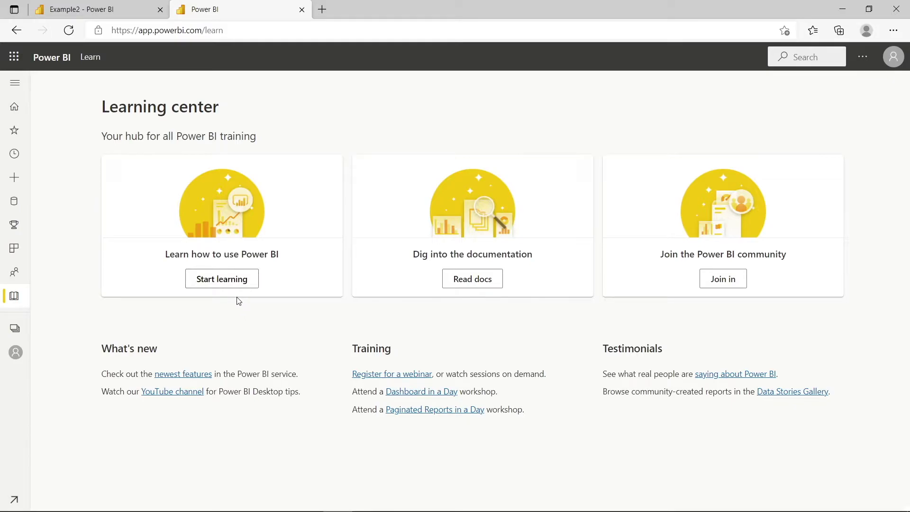
{"action": "left_click", "coordinate": [14, 332]}
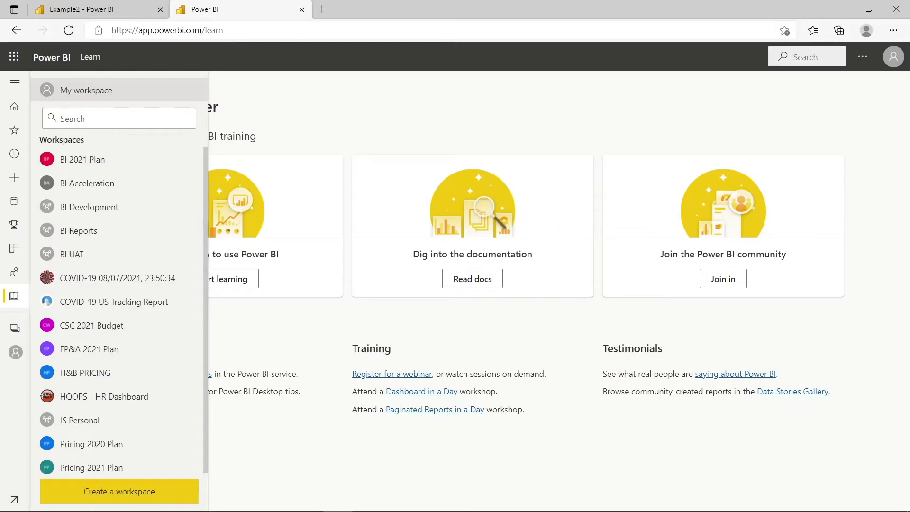
{"action": "left_click", "coordinate": [128, 493]}
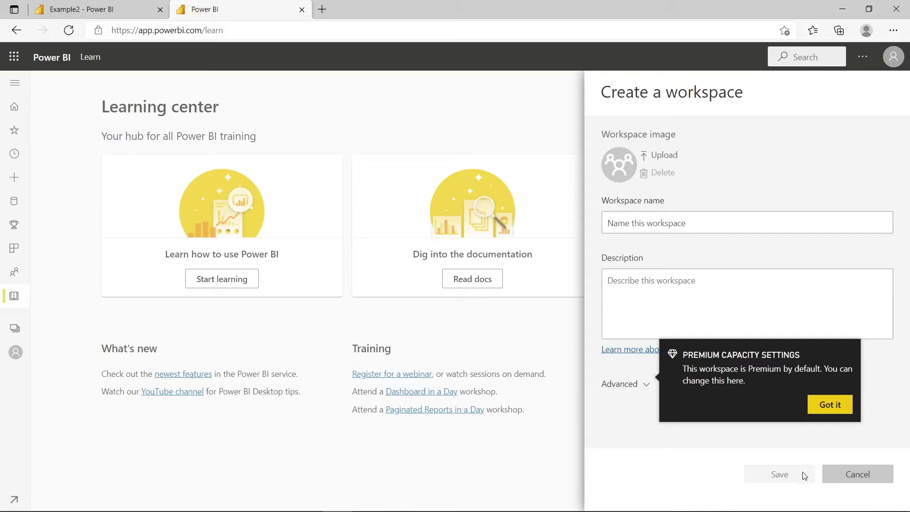
{"action": "left_click", "coordinate": [860, 474]}
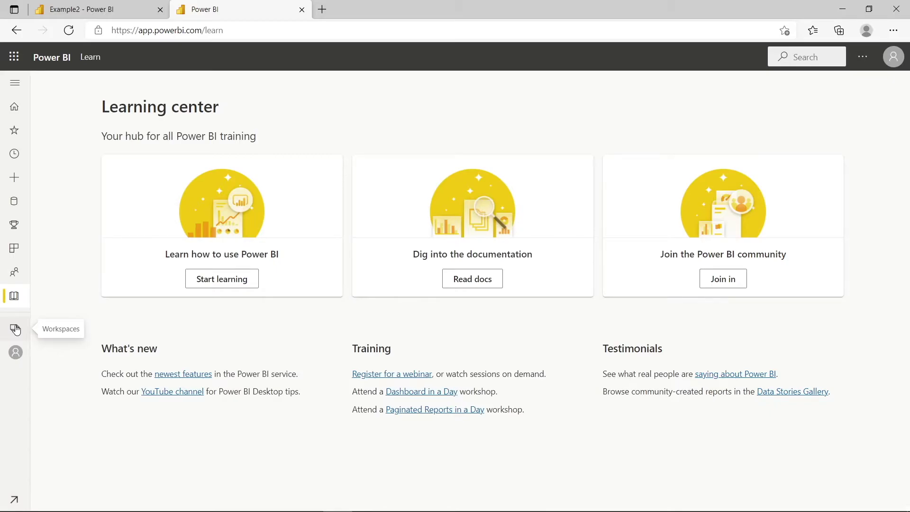
- Go to My workspace from the Workspaces flyout and open the Example2 Sales Dashboard report
{"action": "left_click", "coordinate": [15, 330]}
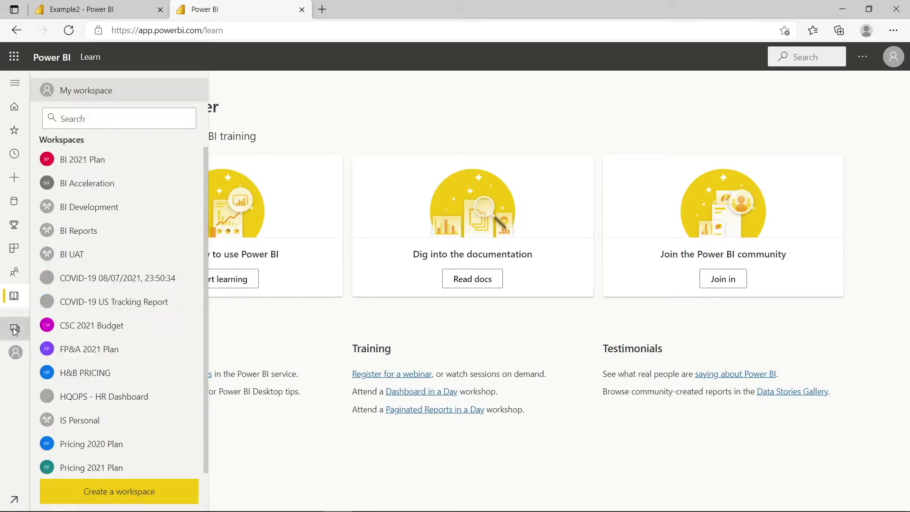
{"action": "left_click", "coordinate": [99, 89]}
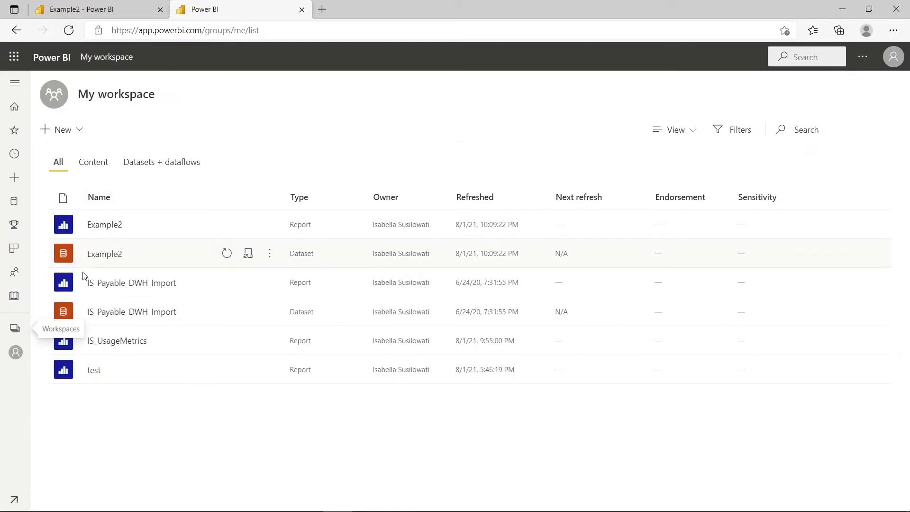
{"action": "left_click", "coordinate": [15, 329]}
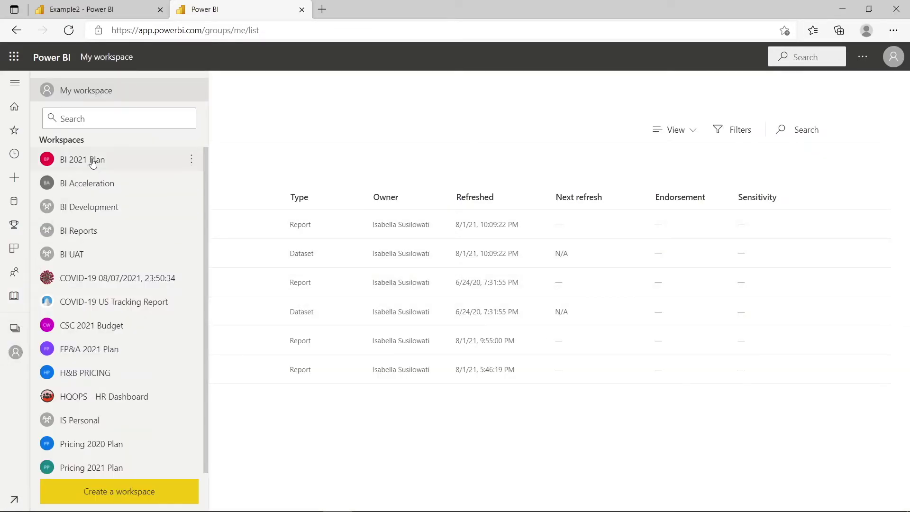
{"action": "left_click", "coordinate": [94, 95]}
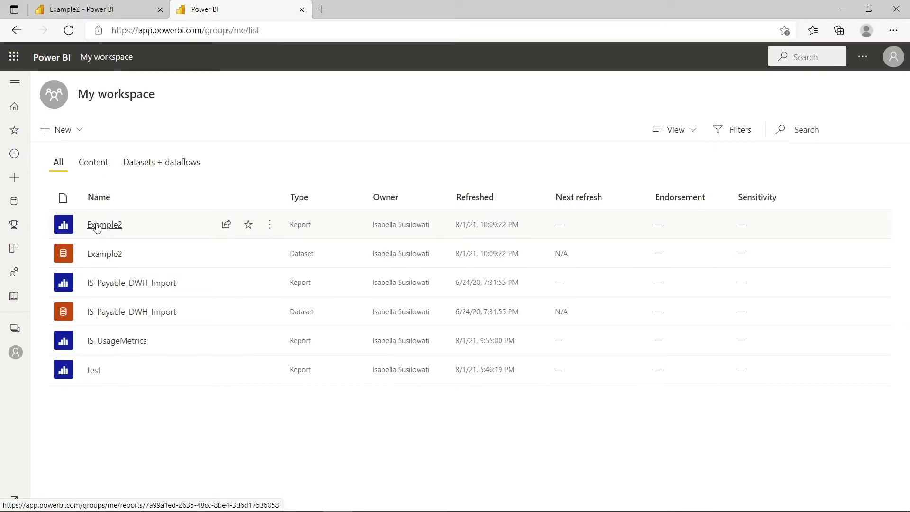
{"action": "left_click", "coordinate": [97, 226]}
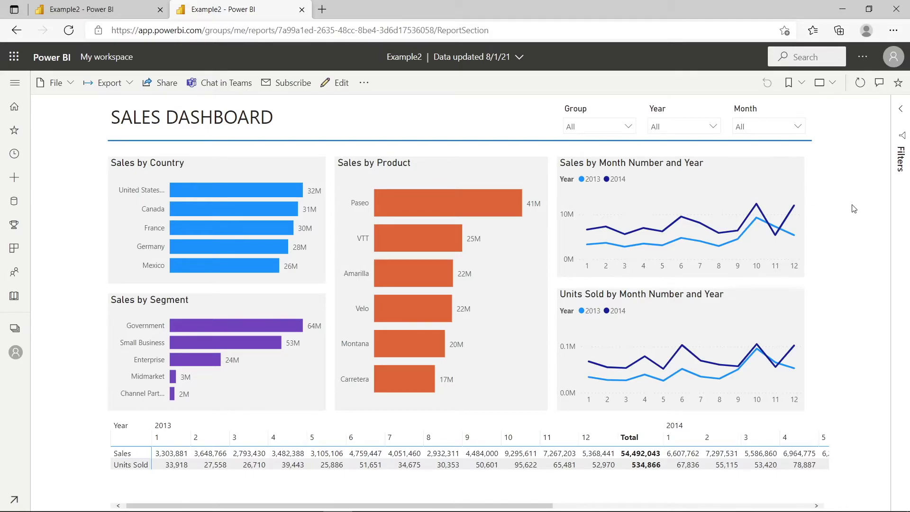
- Share Example2 by link, adding the suggested colleague as the recipient
{"action": "left_click", "coordinate": [155, 90]}
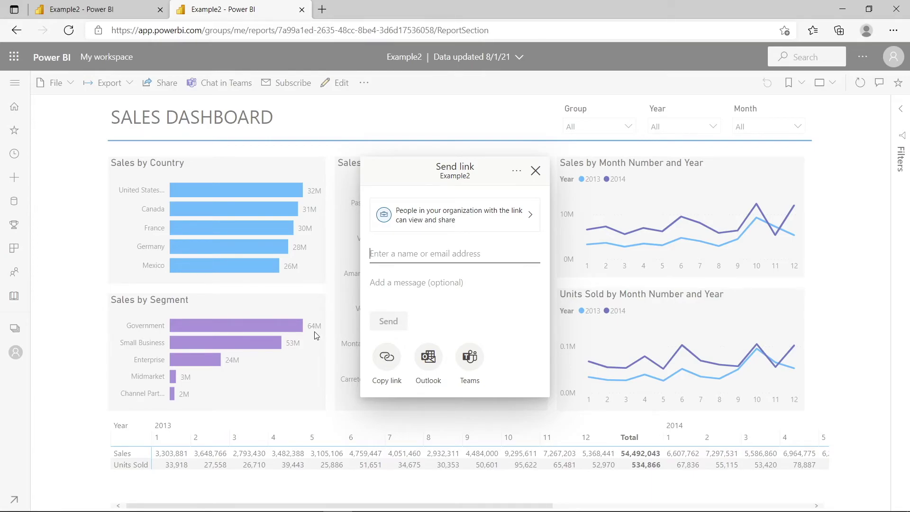
{"action": "type", "text": "pin"}
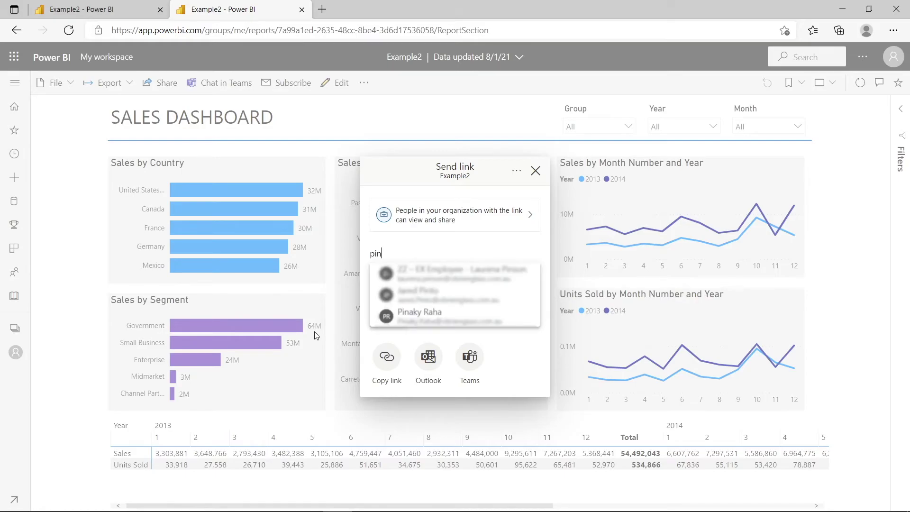
{"action": "left_click", "coordinate": [447, 315]}
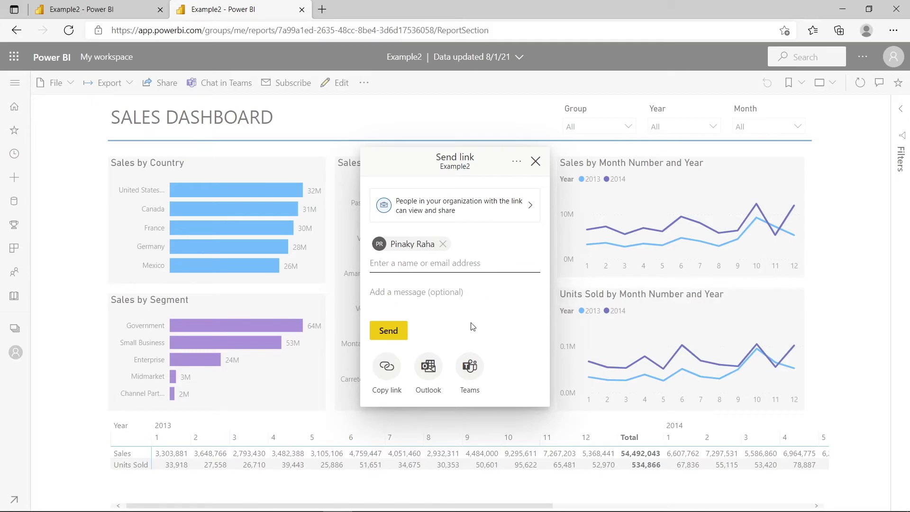
- Add a message greeting the colleague: 'Check out this new report.', signed 'Cheers,' and the sender's name
{"action": "left_click", "coordinate": [385, 295]}
{"action": "type", "text": "Hi Pinaky,"}
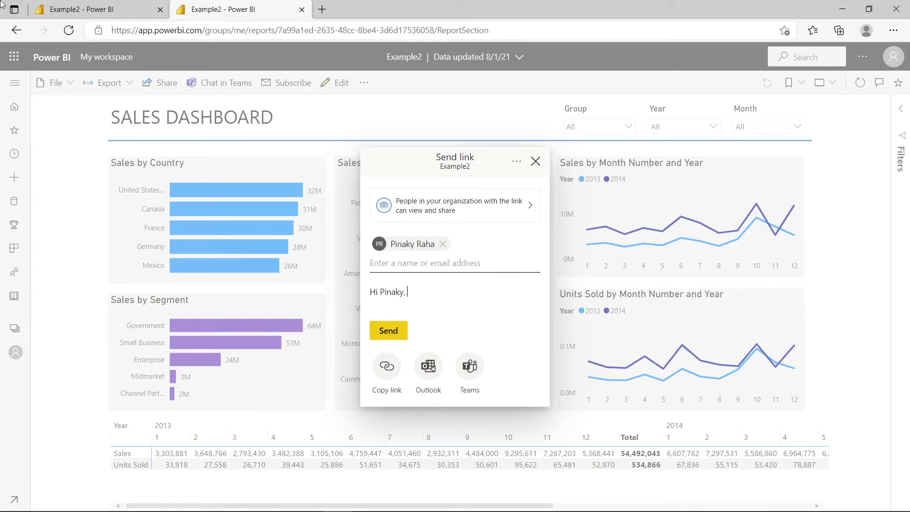
{"action": "key", "text": "Return"}
{"action": "type", "text": "Check out this new report."}
{"action": "key", "text": "Return"}
{"action": "type", "text": "Cheers,"}
{"action": "key", "text": "Return"}
{"action": "type", "text": "Isabella."}
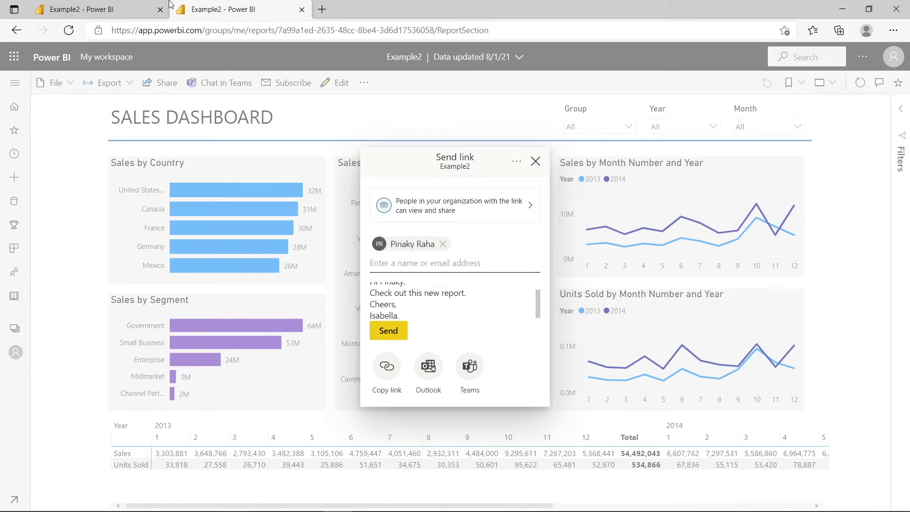
{"action": "scroll", "coordinate": [533, 292], "scroll_direction": "up", "scroll_amount": 1}
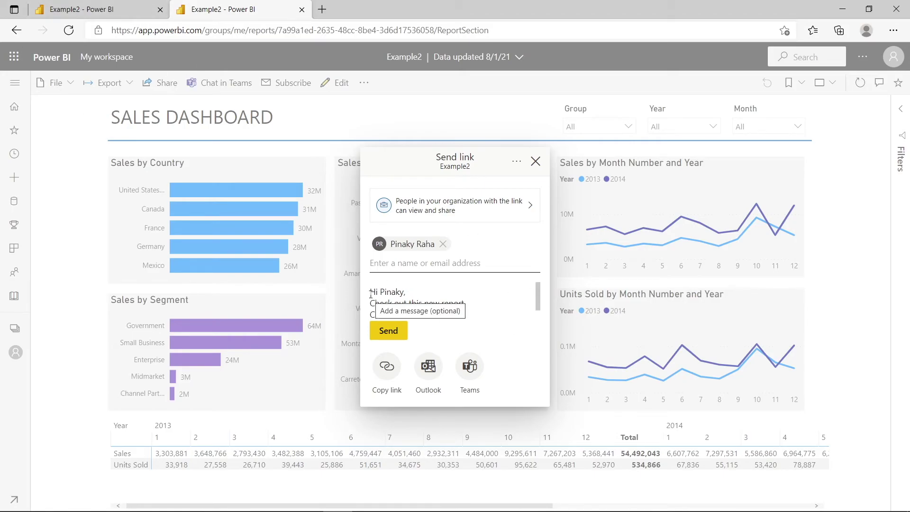
{"action": "scroll", "coordinate": [412, 308], "scroll_direction": "down", "scroll_amount": 2}
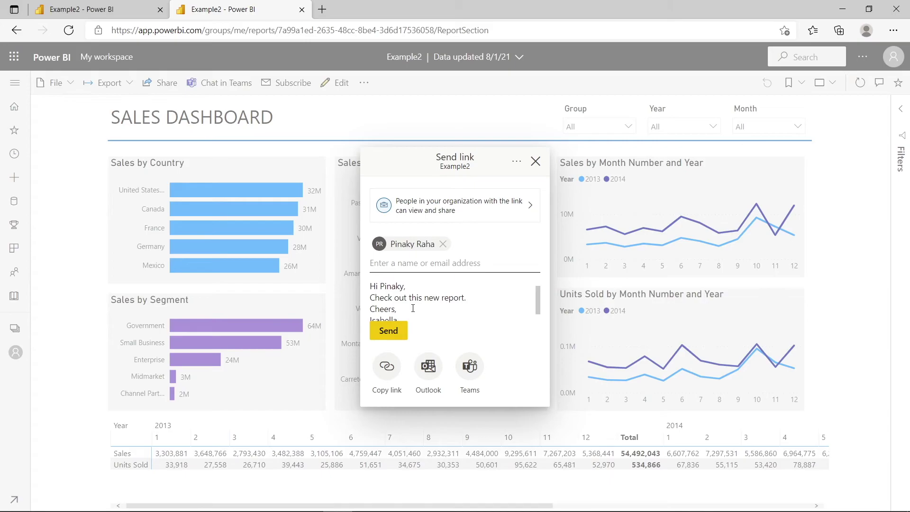